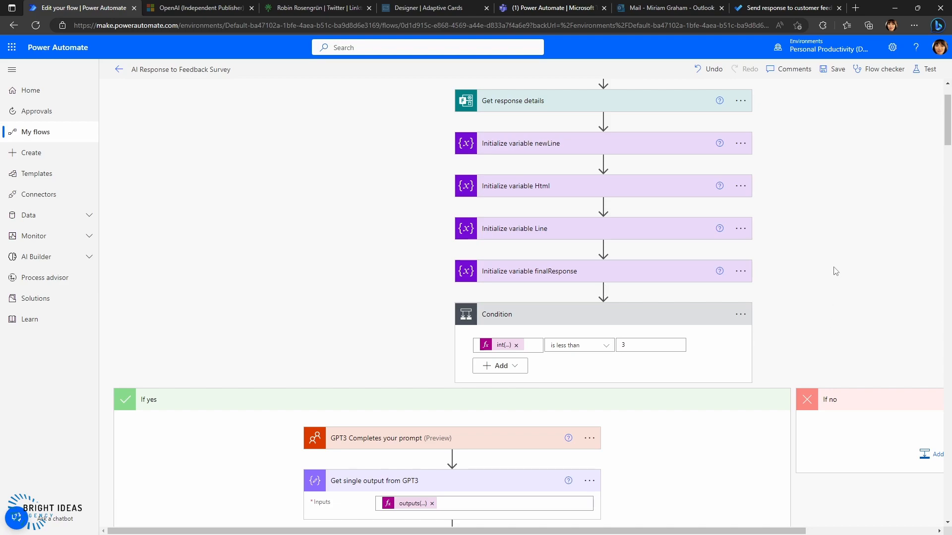
# - Review the feedback flow, the OpenAI (Independent Publisher) connector documentation and the connection name field used to set up its connection
pyautogui.scroll(-4, 835, 271)
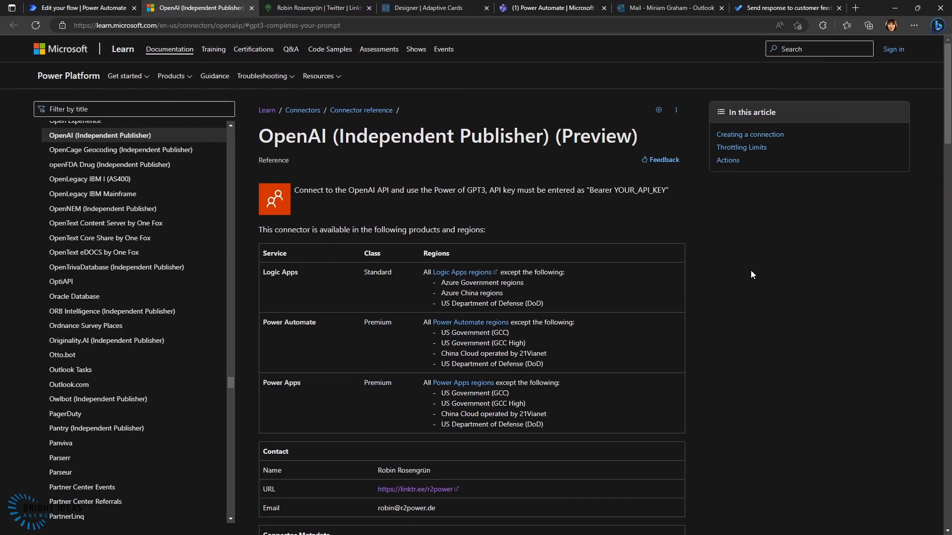
pyautogui.scroll(-2, 751, 275)
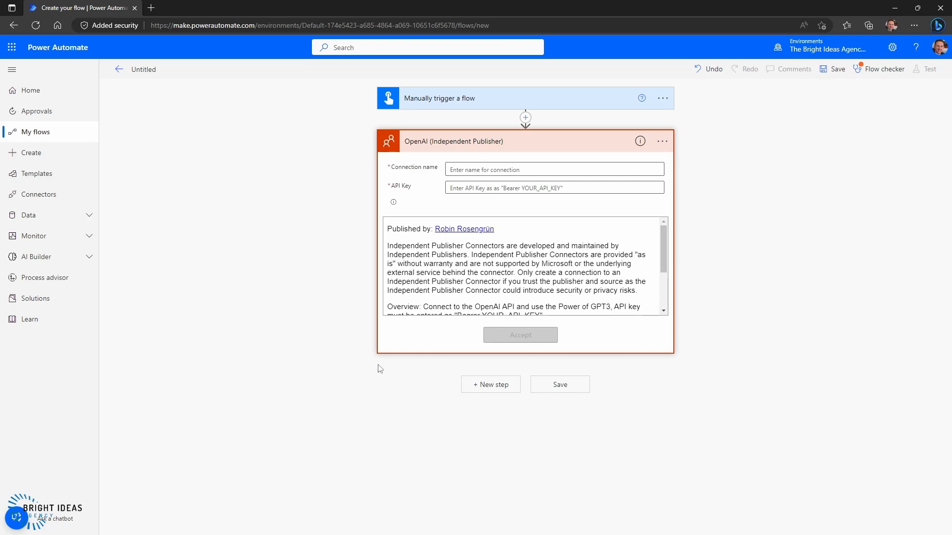
pyautogui.click(458, 170)
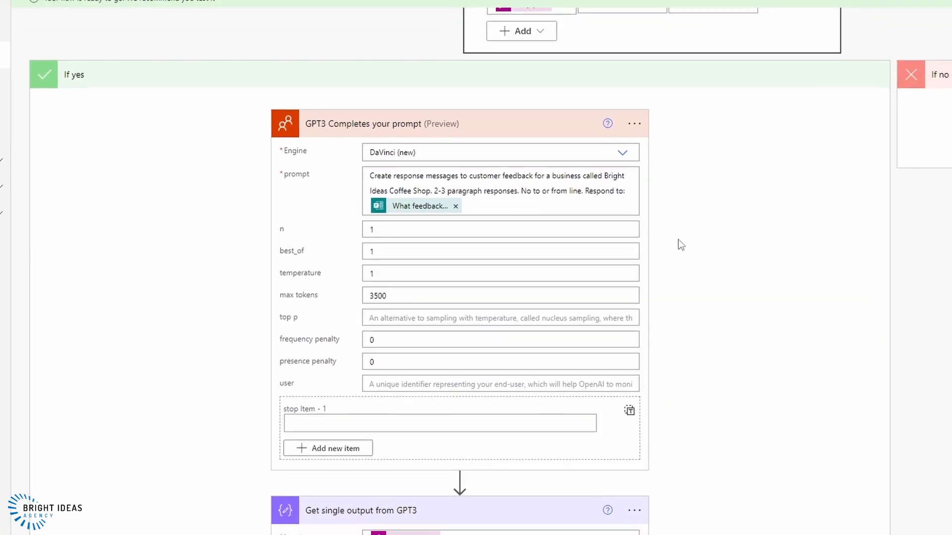
# - Review the GPT3 prompt action's settings and the following actions that compose the full message, get the profile and post the adaptive card
pyautogui.scroll(-4, 656, 248)
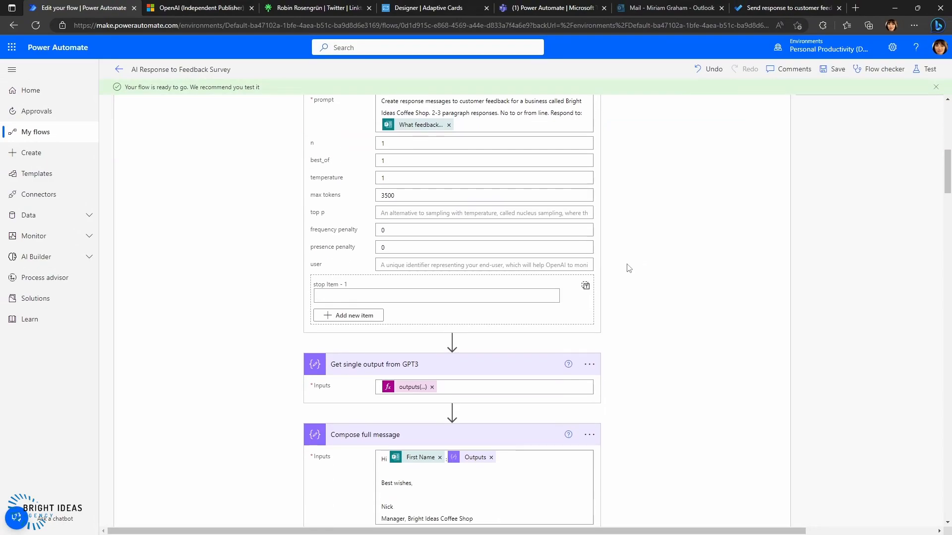
pyautogui.scroll(4, 580, 273)
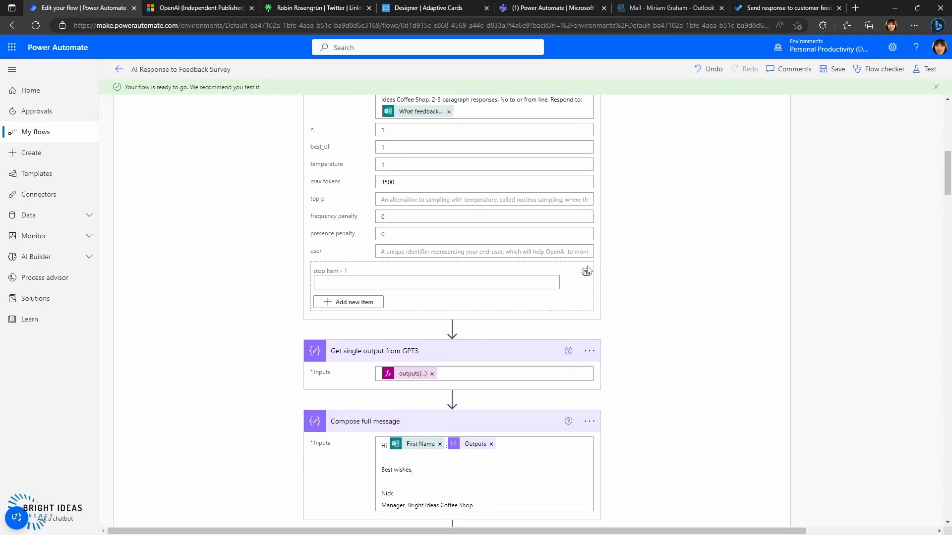
pyautogui.scroll(-4, 658, 310)
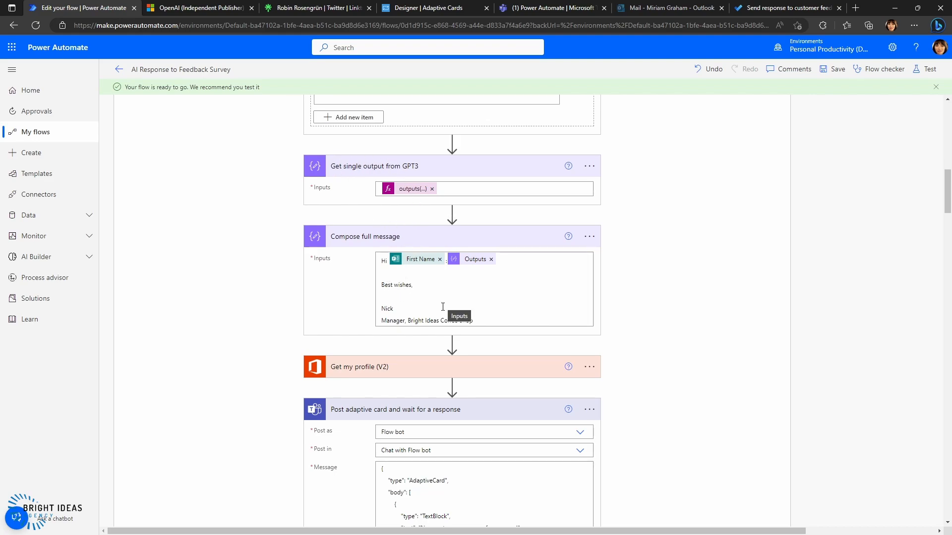
pyautogui.scroll(-3, 530, 335)
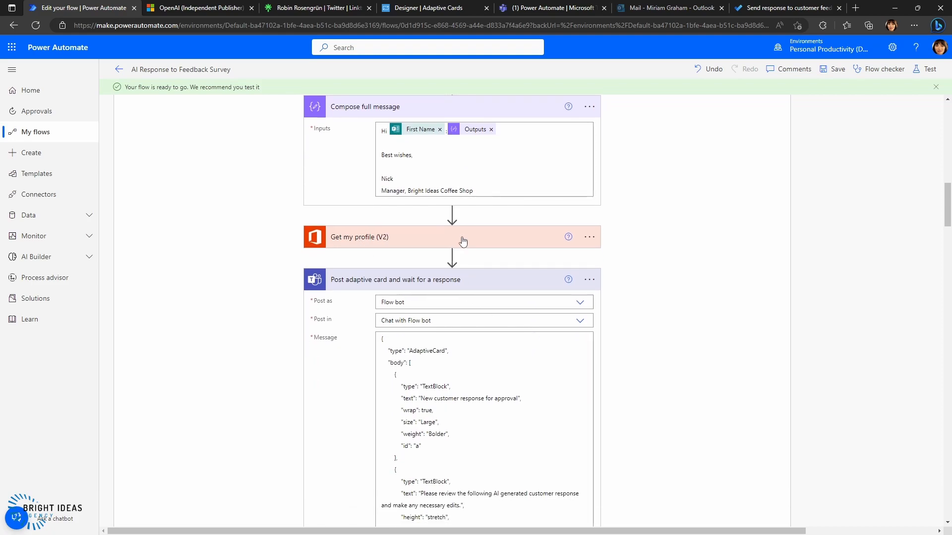
pyautogui.scroll(-3, 623, 301)
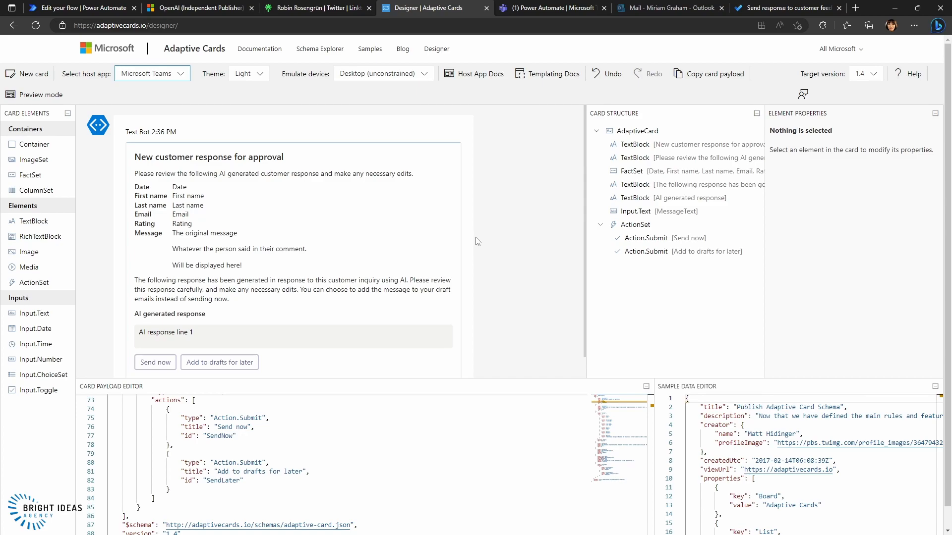
# - Inspect the properties of the Send now and Add to drafts for later submit actions in the Adaptive Cards designer
pyautogui.scroll(-2, 317, 278)
pyautogui.click(153, 319)
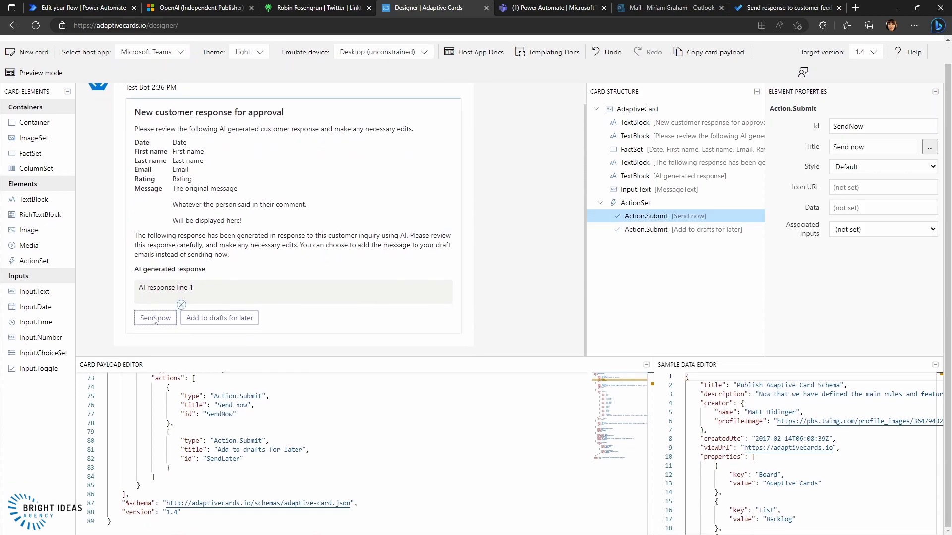
pyautogui.click(211, 322)
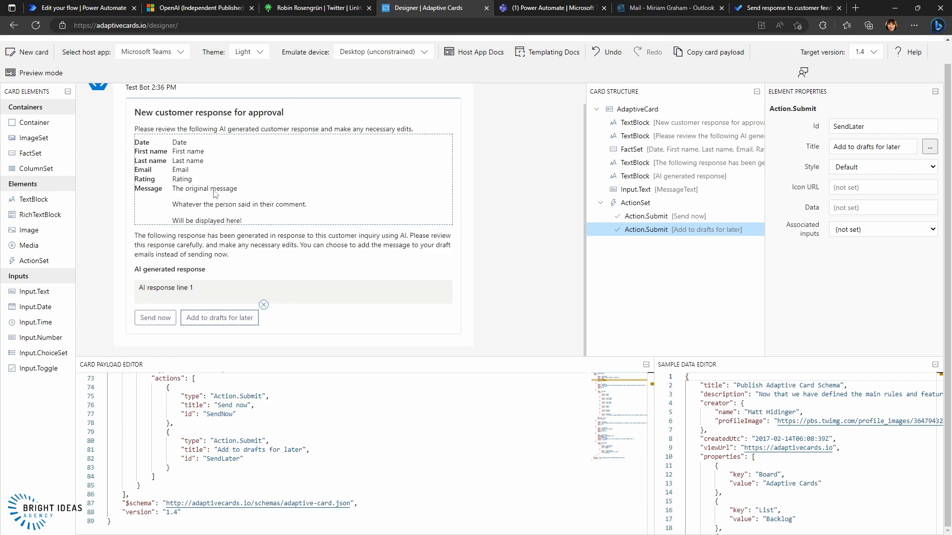
pyautogui.click(156, 319)
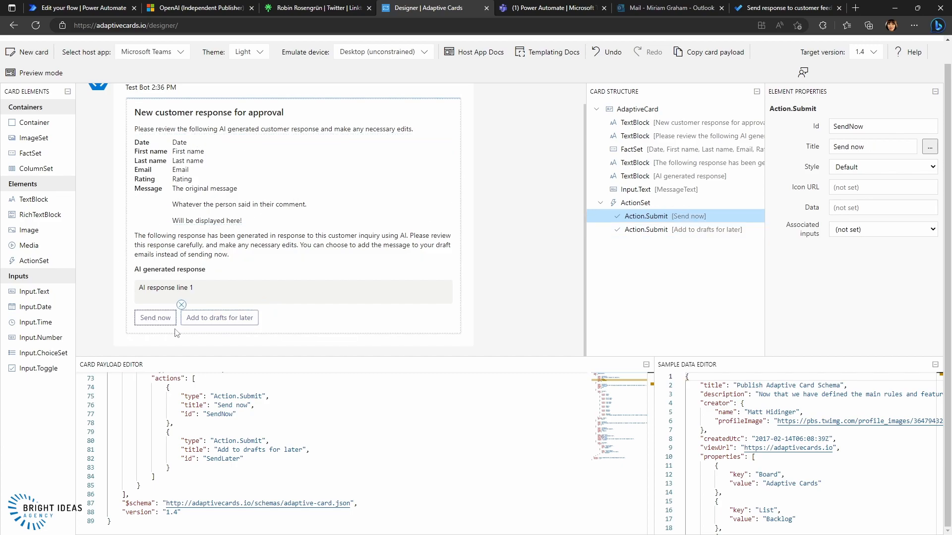
pyautogui.click(199, 320)
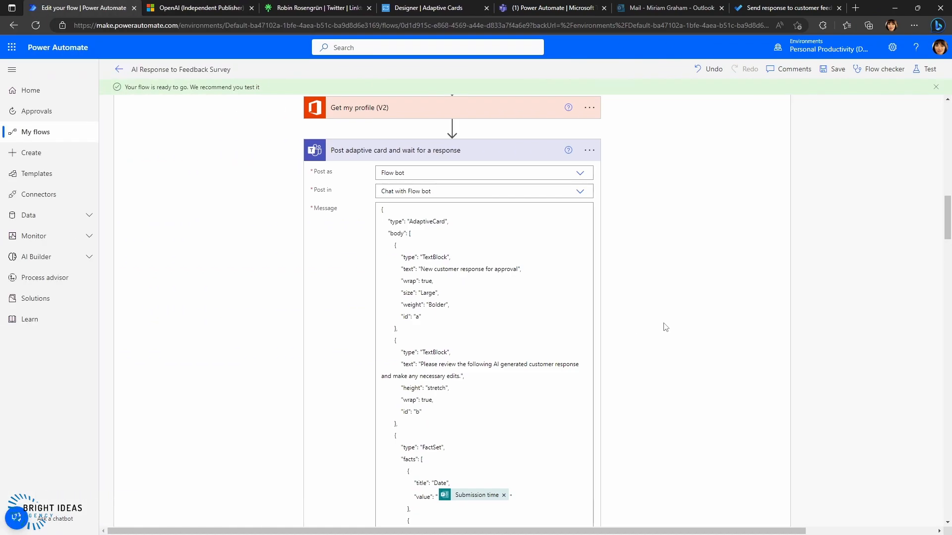
# - In the Power Automate flow, review the adaptive card's JSON message and expand the Get message text action
pyautogui.scroll(-10, 665, 327)
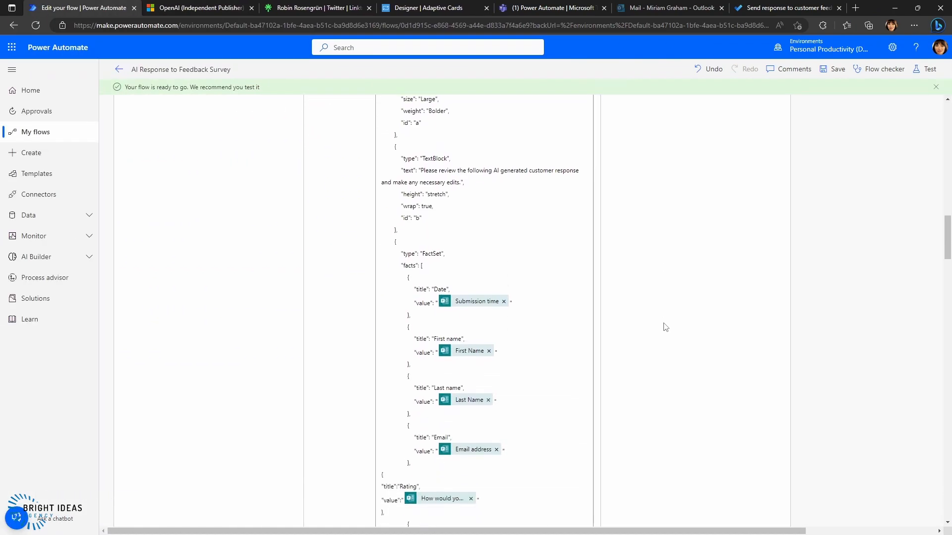
pyautogui.scroll(-10, 664, 328)
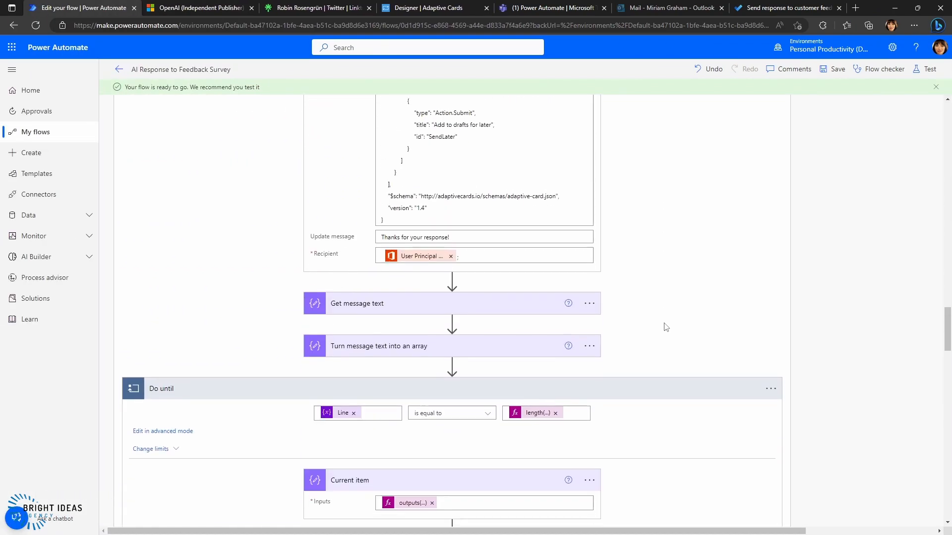
pyautogui.scroll(-2, 665, 327)
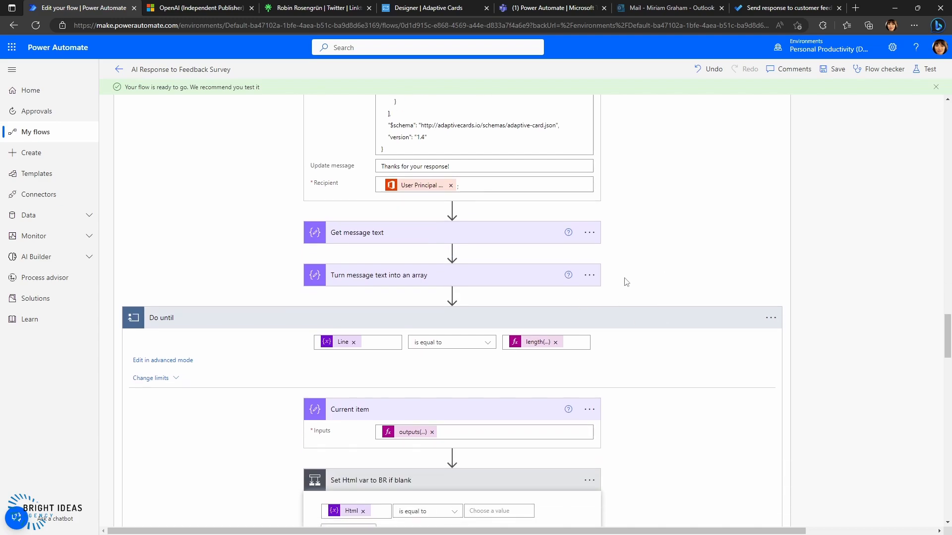
pyautogui.click(398, 240)
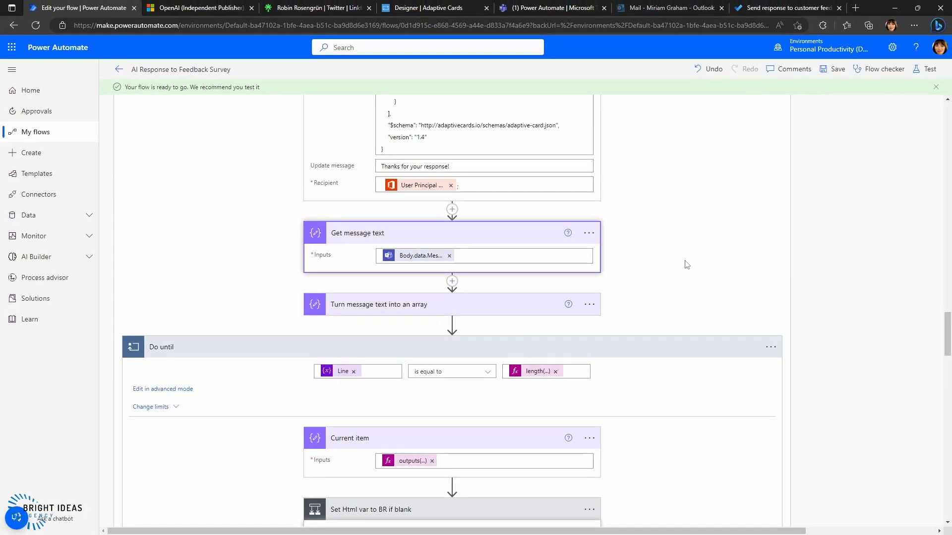
# - Expand the Turn message text into an array action to view its input
pyautogui.scroll(-1, 682, 263)
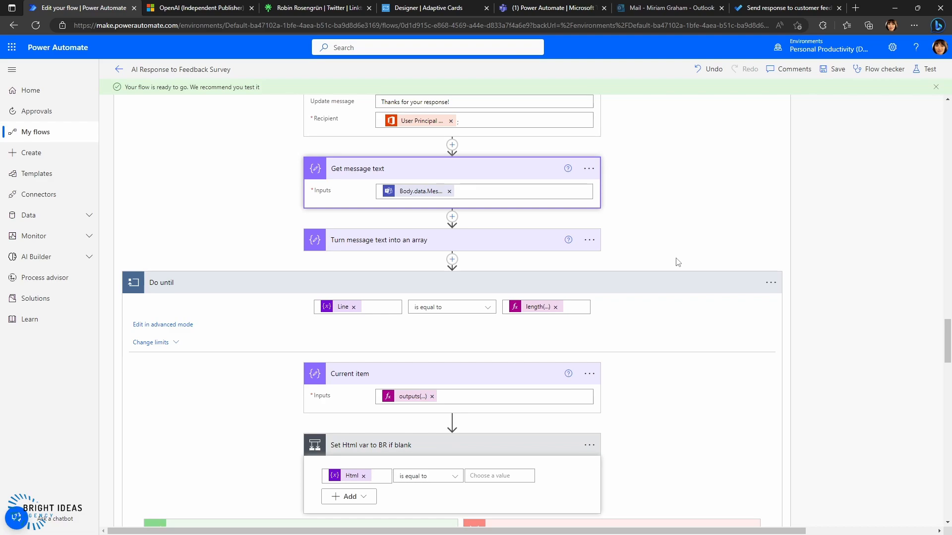
pyautogui.scroll(-2, 278, 198)
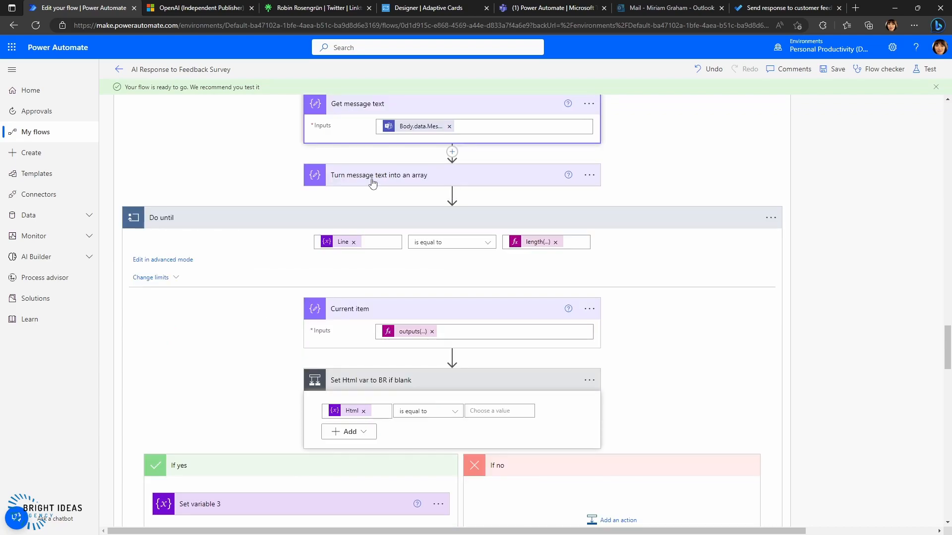
pyautogui.click(402, 174)
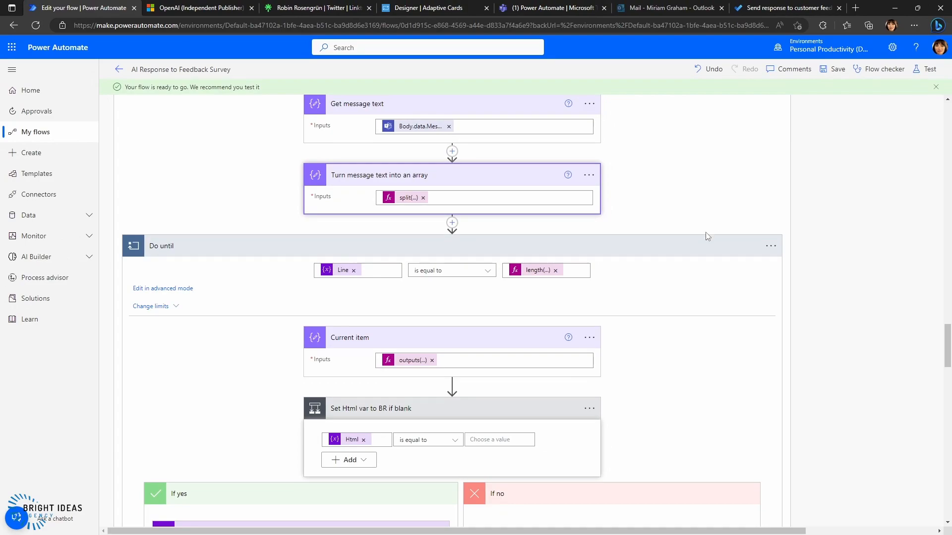
# - Expand the Initialize variable newLine action near the start of the flow and open its value for editing
pyautogui.scroll(5, 754, 248)
pyautogui.scroll(20, 707, 234)
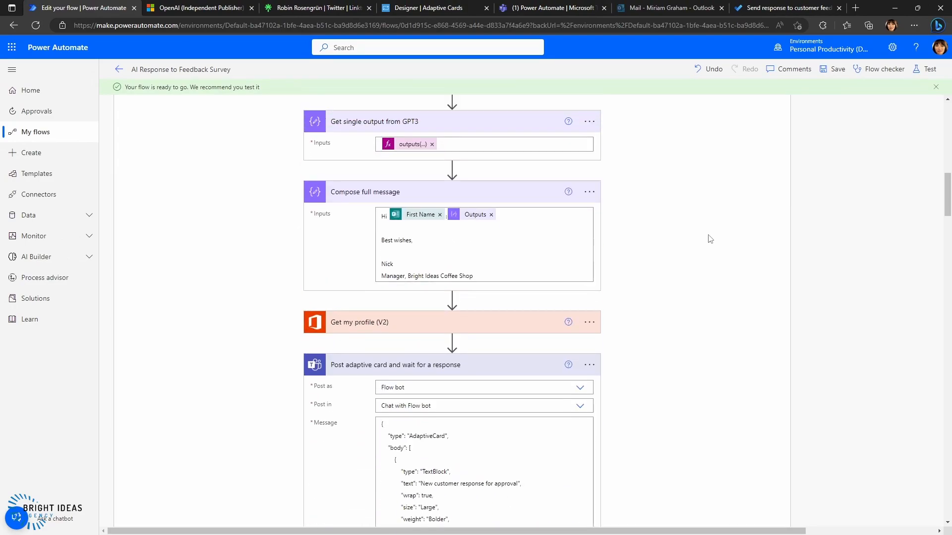
pyautogui.scroll(2, 710, 238)
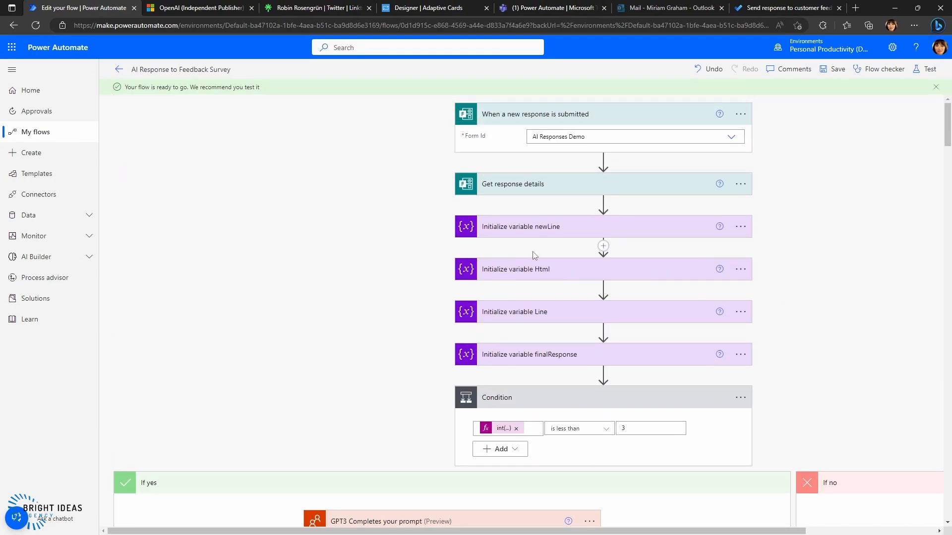
pyautogui.click(508, 229)
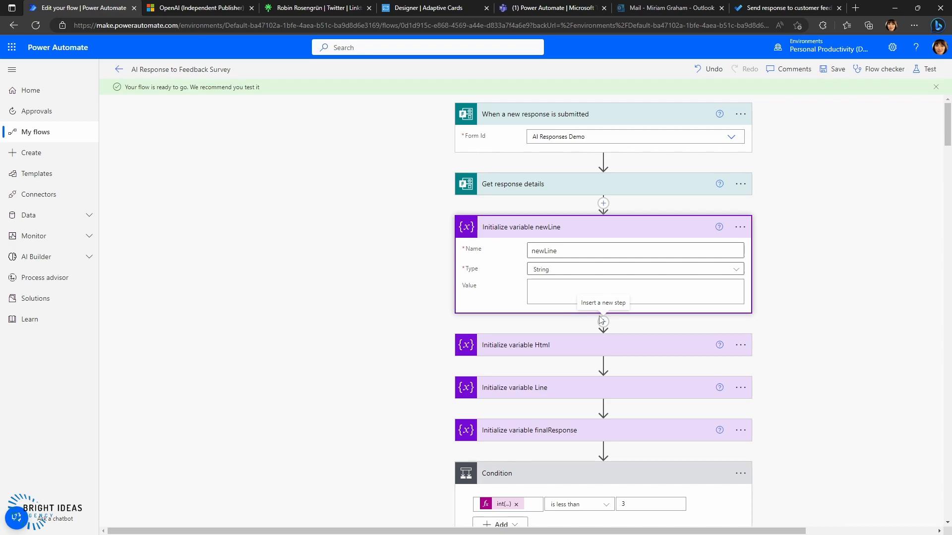
pyautogui.click(545, 292)
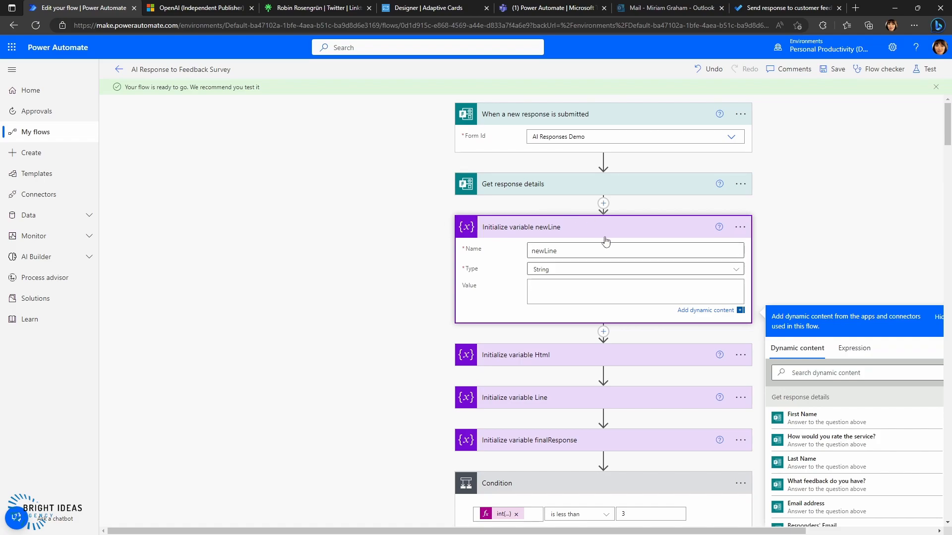
# - Return to the Turn message text into an array action and examine its split expression
pyautogui.scroll(-15, 600, 243)
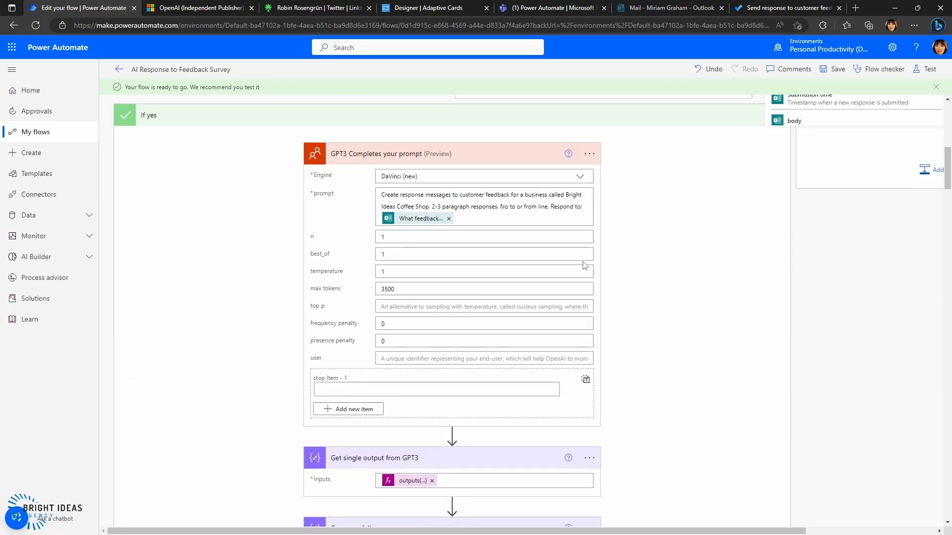
pyautogui.scroll(-20, 574, 270)
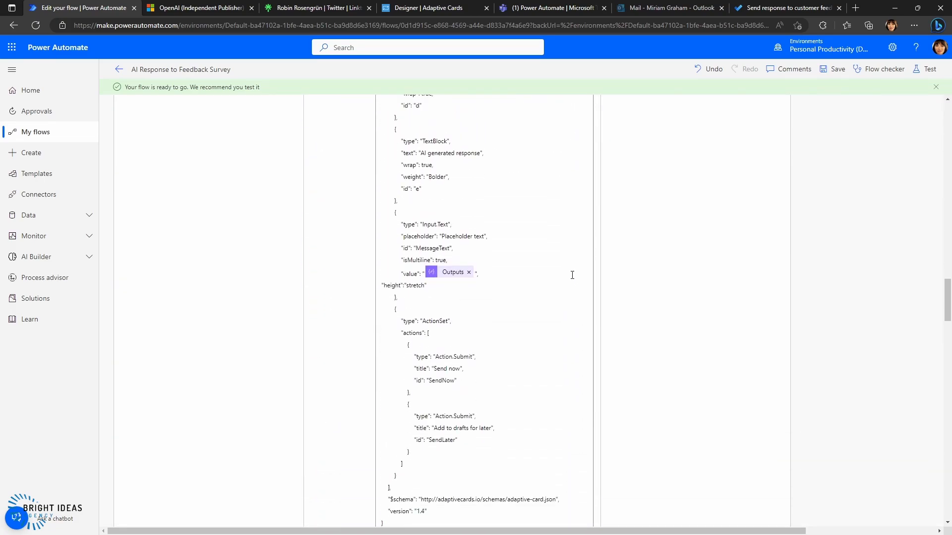
pyautogui.scroll(-4, 585, 288)
pyautogui.scroll(3, 595, 297)
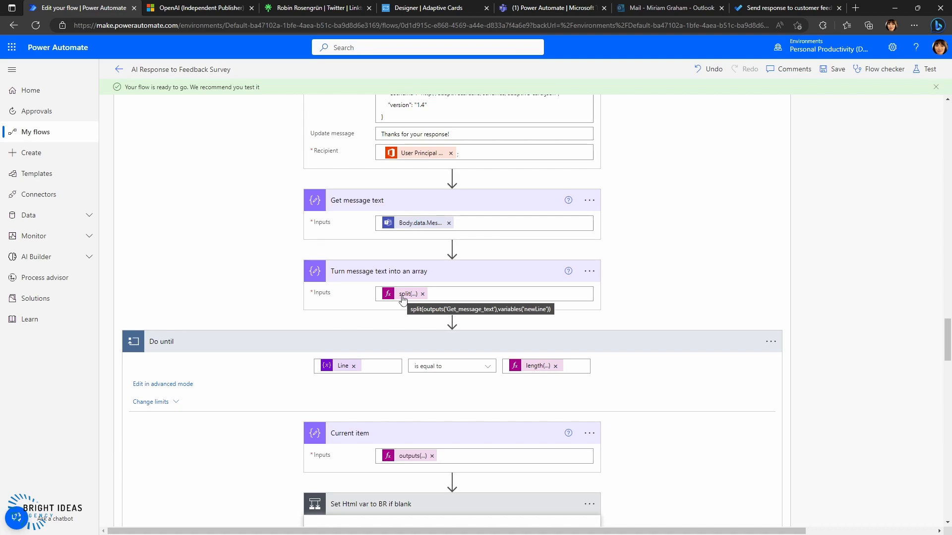
# - Examine the Do until loop's condition, its Current item action and the check for a blank Html variable
pyautogui.scroll(-3, 678, 255)
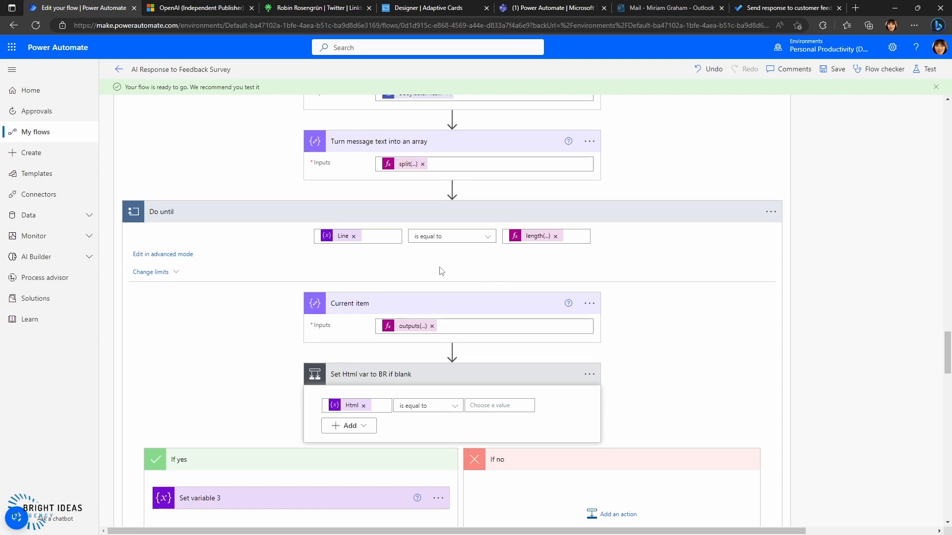
pyautogui.scroll(-1, 425, 268)
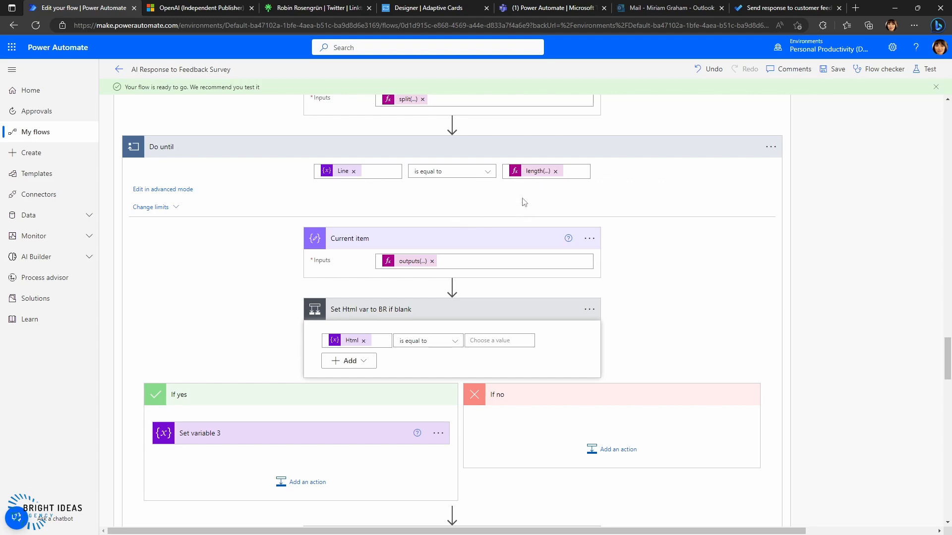
pyautogui.scroll(-1, 524, 202)
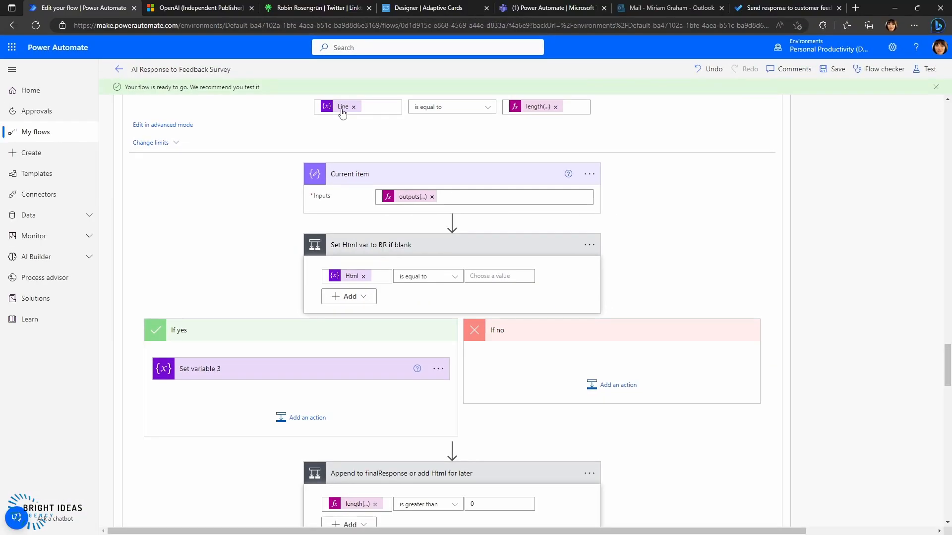
pyautogui.scroll(-3, 297, 240)
pyautogui.scroll(1, 298, 239)
# - Expand the Initialize variable Html and Initialize variable finalResponse actions to view their types and starting values
pyautogui.scroll(10, 297, 241)
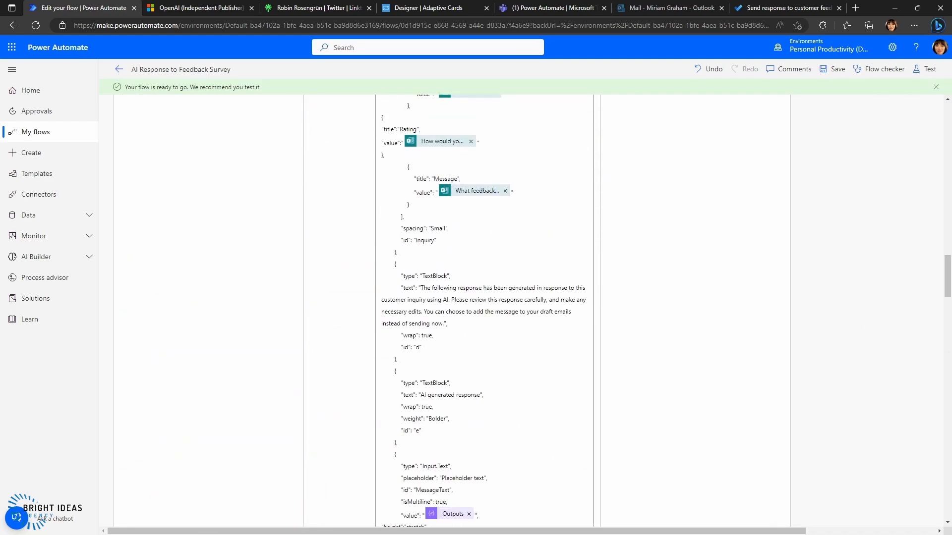
pyautogui.moveTo(947, 277); pyautogui.dragTo(938, 141)
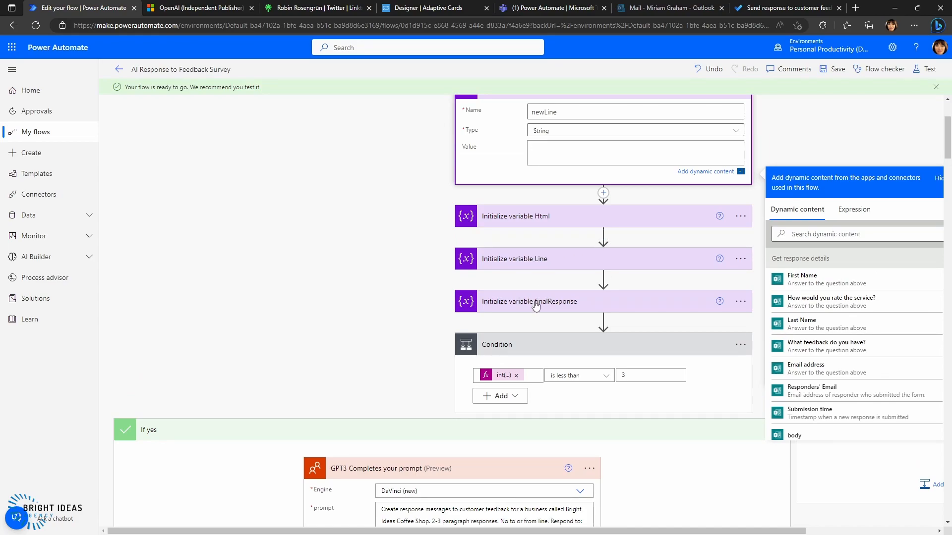
pyautogui.click(569, 217)
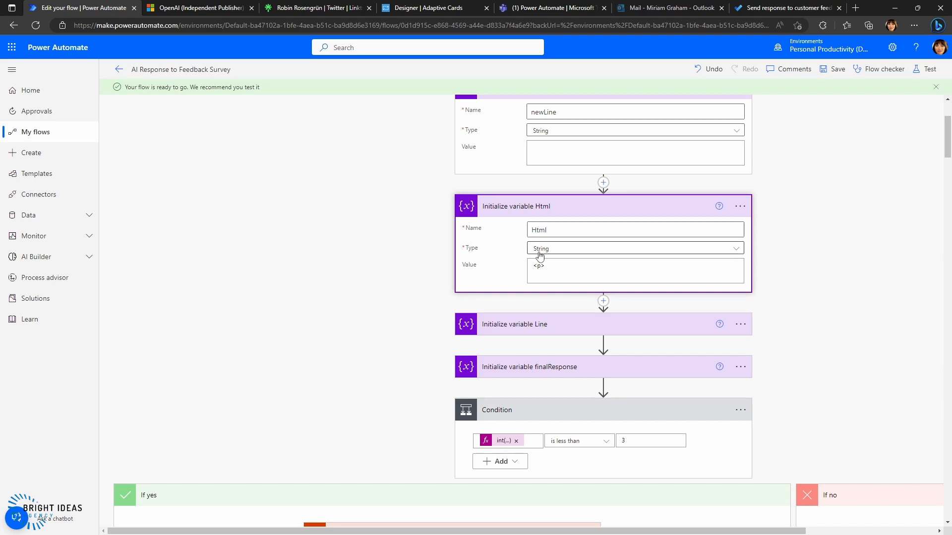
pyautogui.click(522, 367)
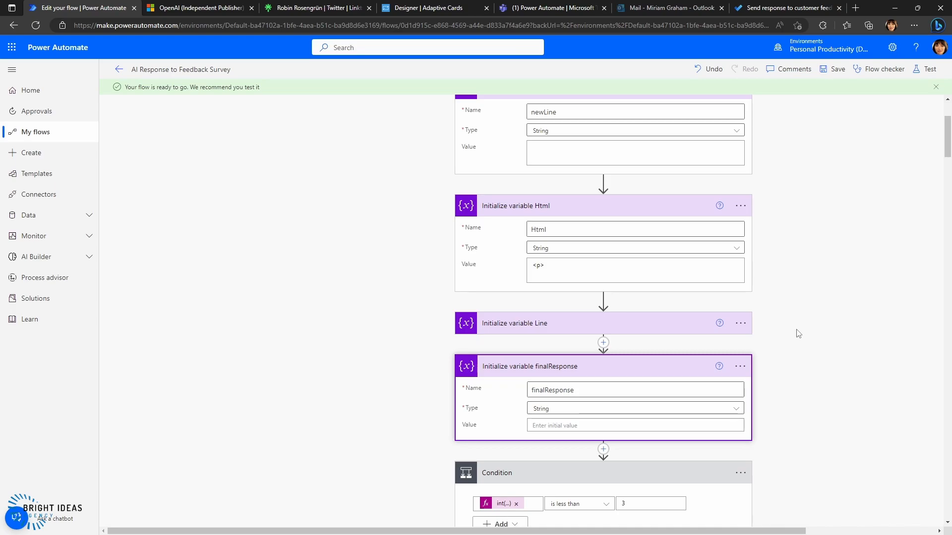
# - Return to the Do until loop and examine the condition that appends to finalResponse or adds Html for later
pyautogui.moveTo(947, 144); pyautogui.dragTo(947, 208)
pyautogui.scroll(-20, 836, 334)
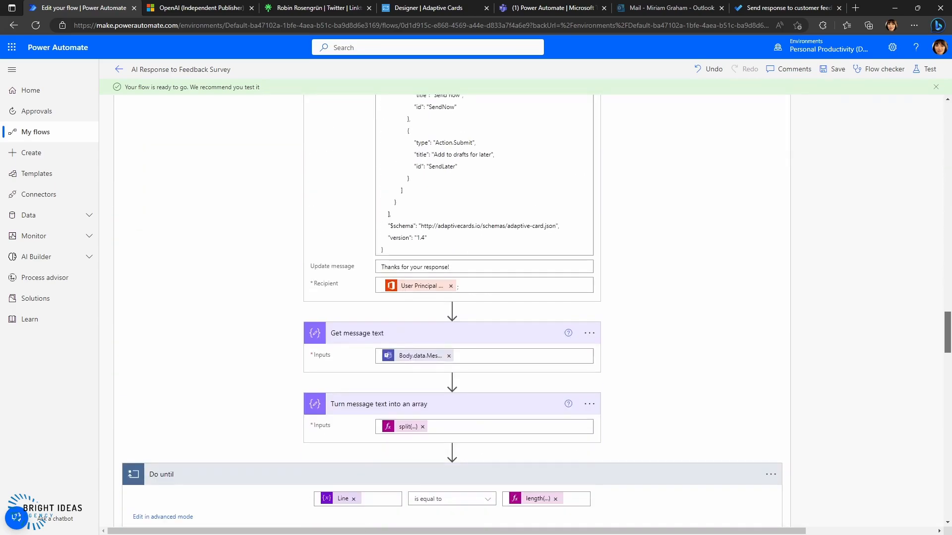
pyautogui.scroll(3, 835, 334)
pyautogui.scroll(2, 836, 334)
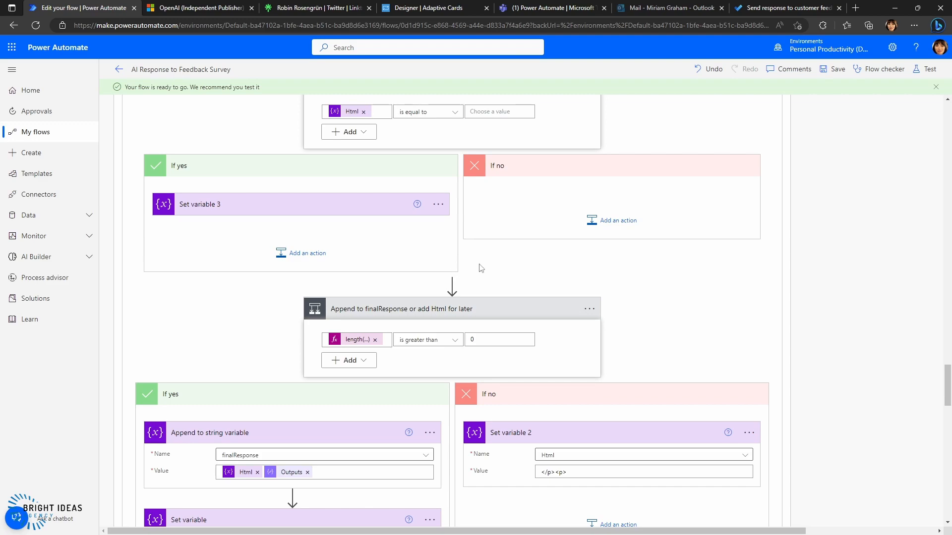
# - Examine the loop's remaining variable actions, the closing append to finalResponse and the condition checking whether the message is sent now
pyautogui.scroll(-8, 480, 268)
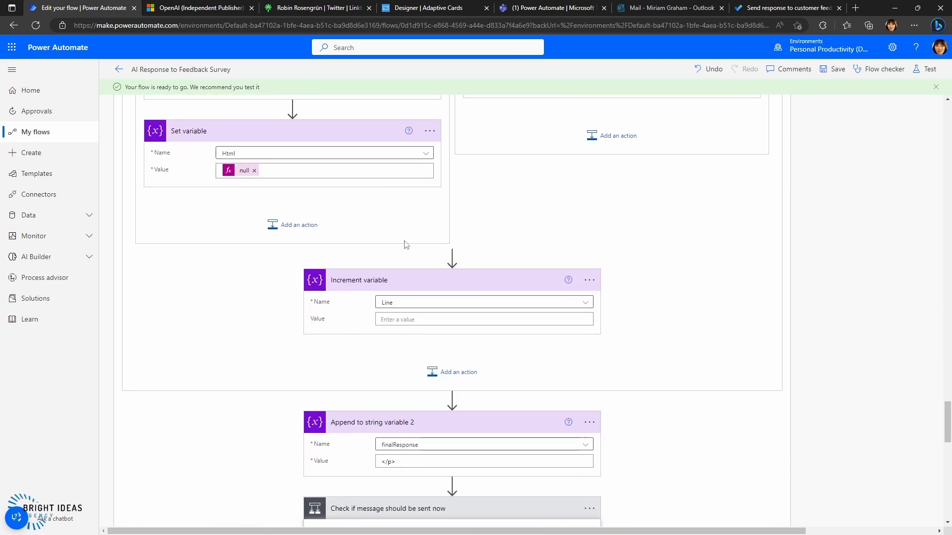
pyautogui.scroll(-4, 427, 246)
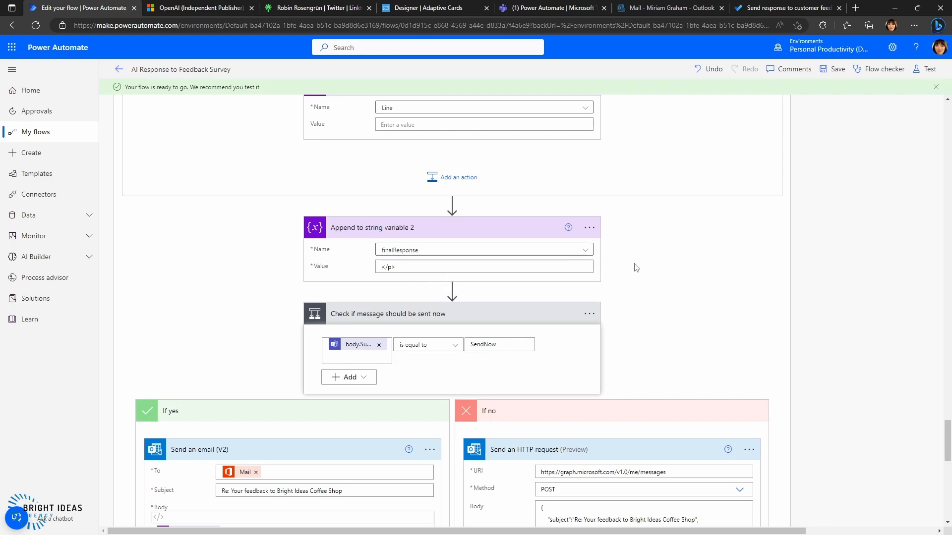
pyautogui.scroll(-5, 636, 267)
pyautogui.scroll(2, 635, 262)
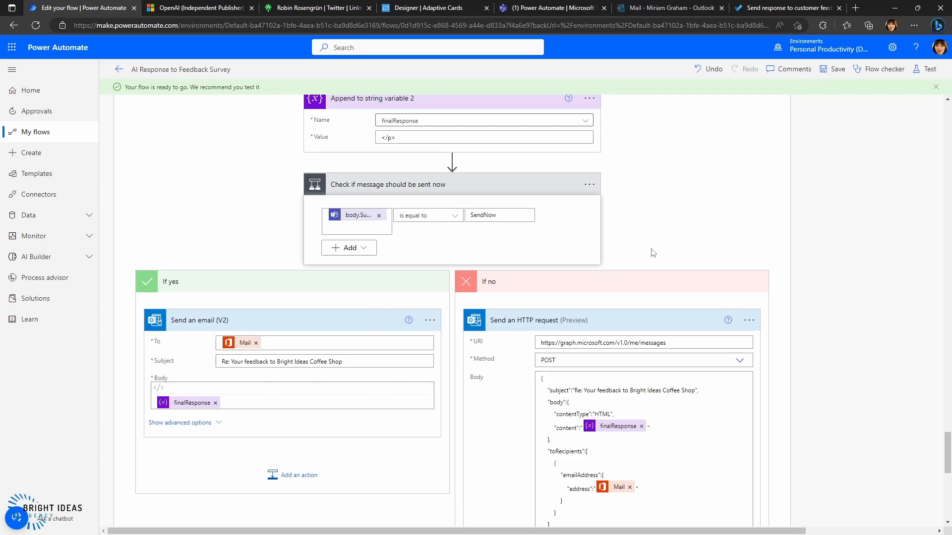
pyautogui.scroll(-3, 654, 253)
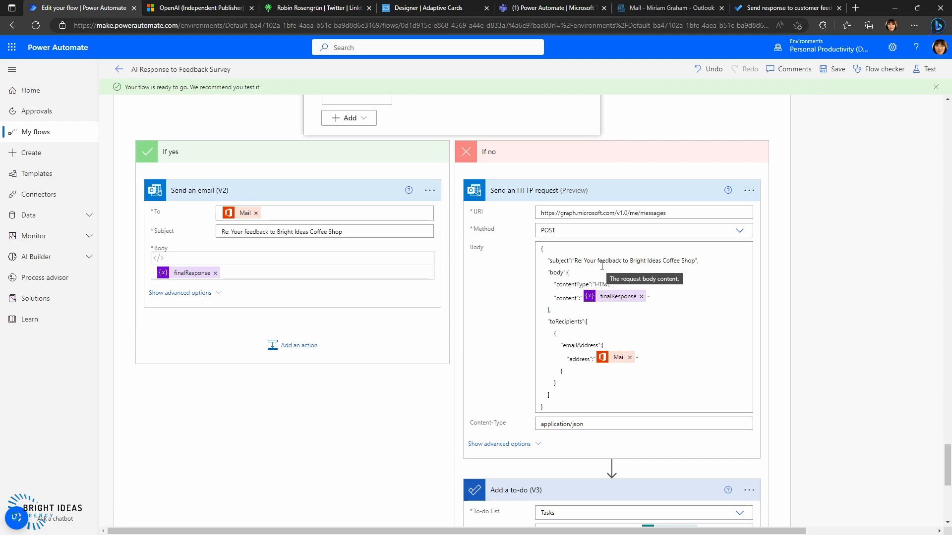
# - Examine the Add a to-do action and how its body link uses the weblink output of Send an HTTP request
pyautogui.scroll(-4, 593, 271)
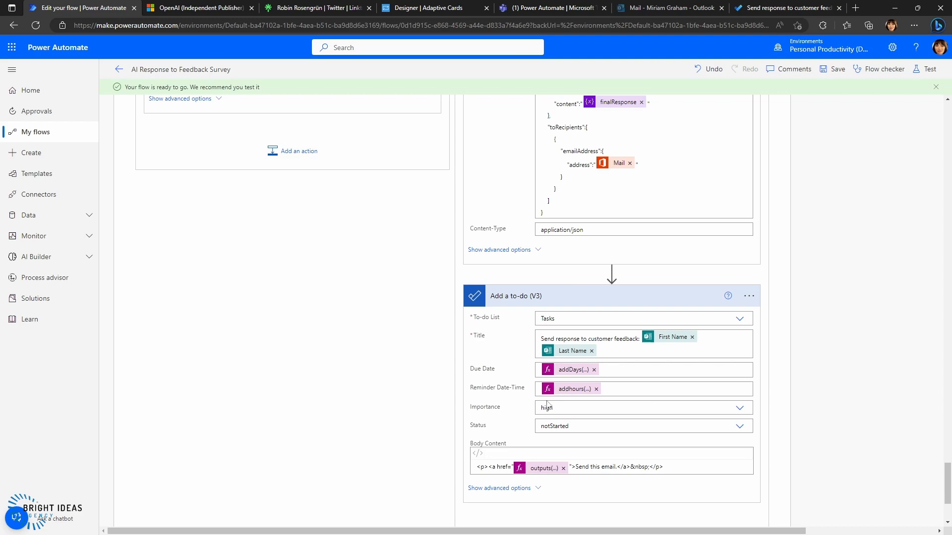
pyautogui.scroll(-1, 505, 419)
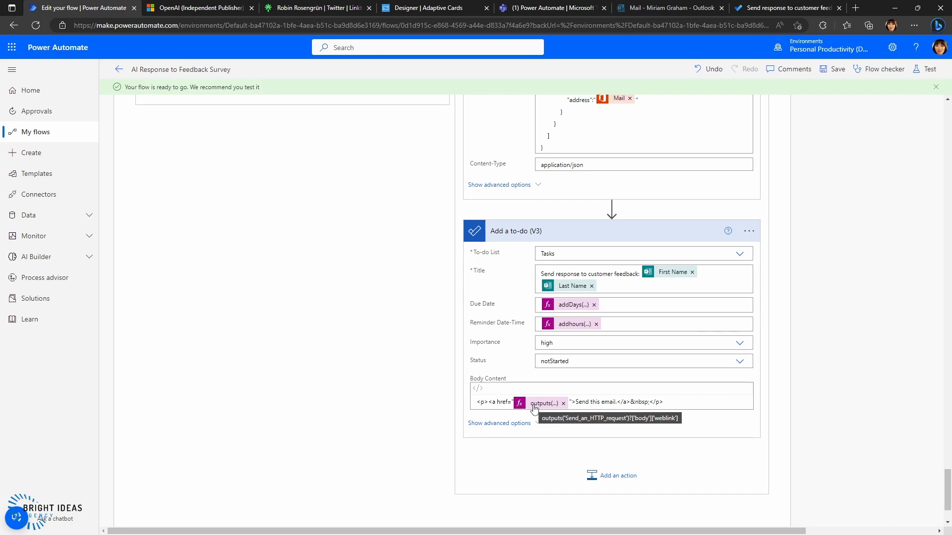
pyautogui.scroll(3, 534, 408)
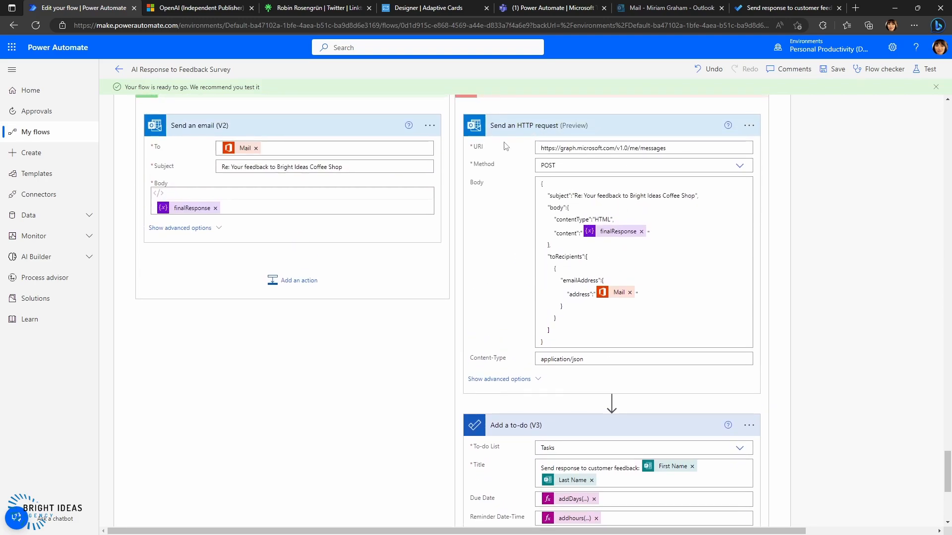
pyautogui.scroll(-4, 535, 331)
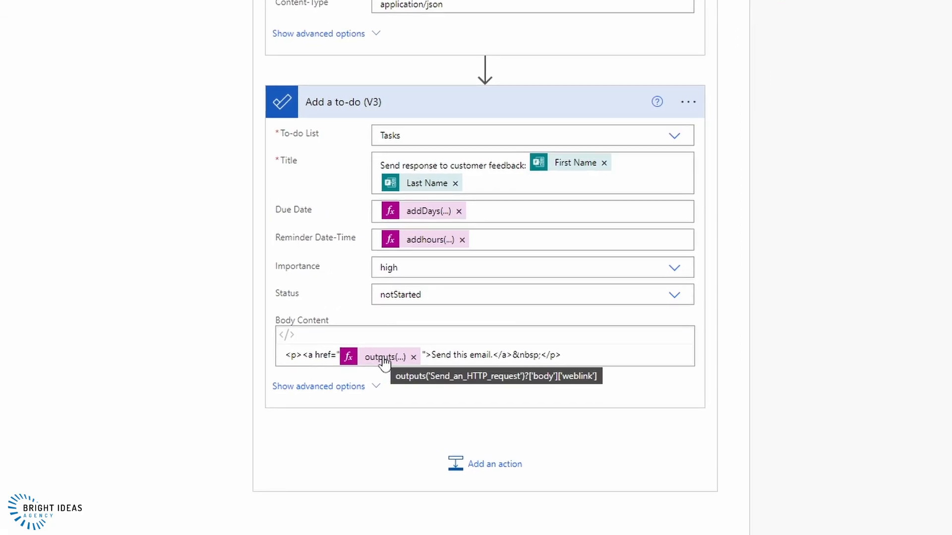
pyautogui.scroll(4, 379, 268)
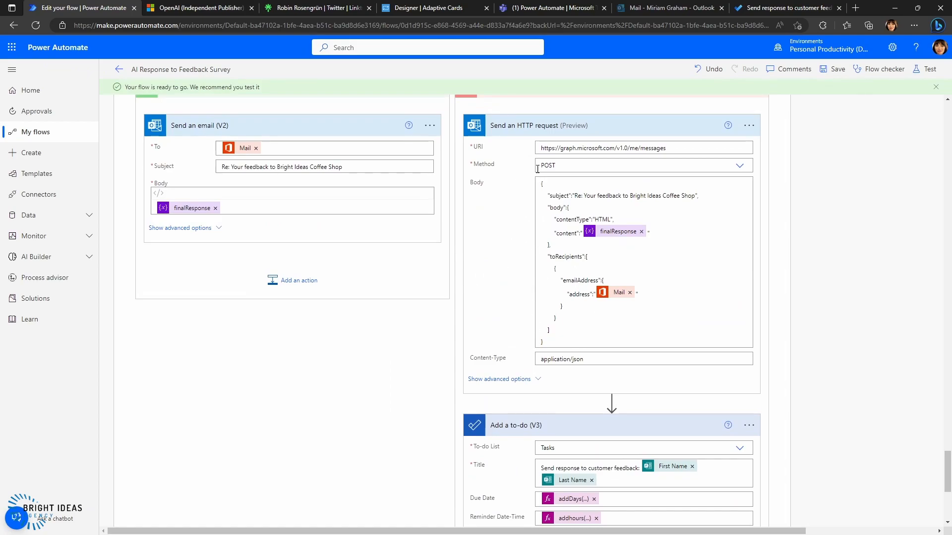
pyautogui.scroll(-4, 537, 214)
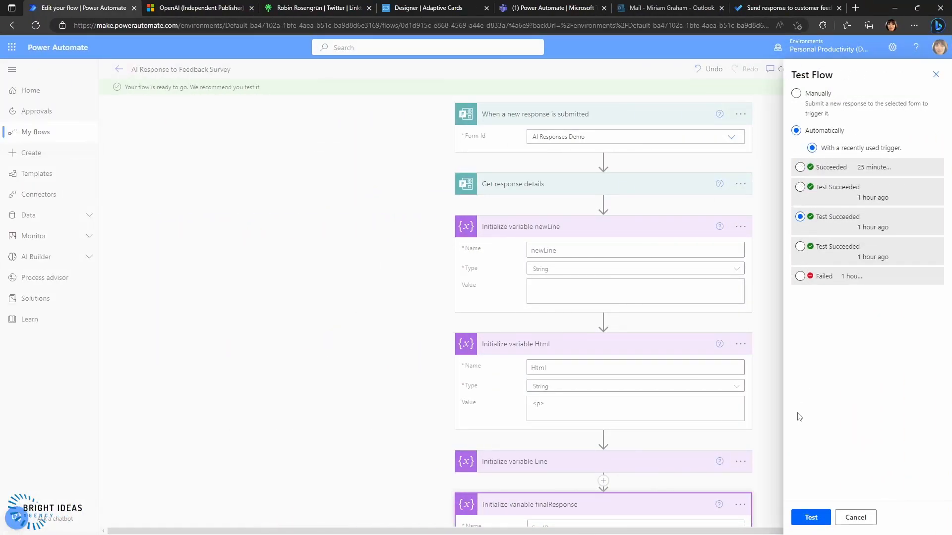
# - Test the flow automatically with the most recent succeeded trigger and follow the run to the adaptive card action
pyautogui.click(800, 167)
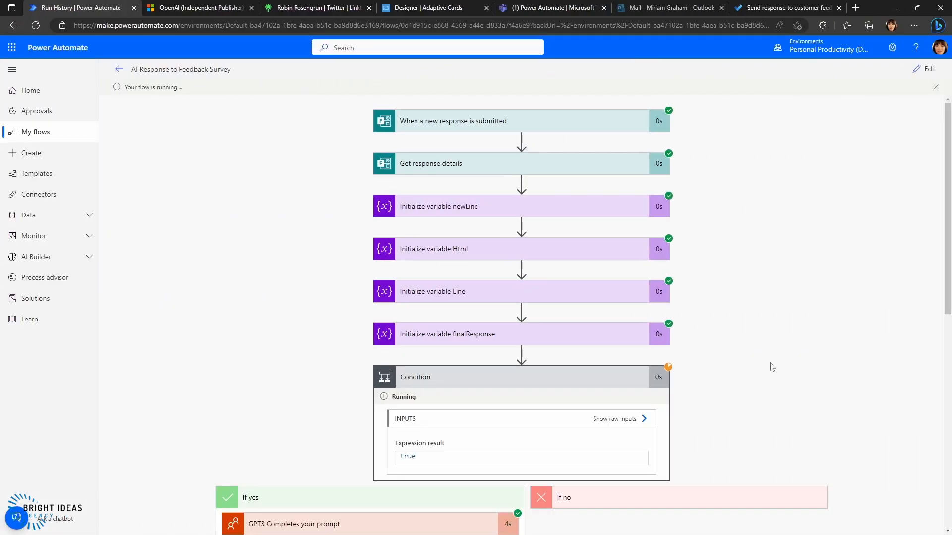
pyautogui.scroll(-5, 771, 365)
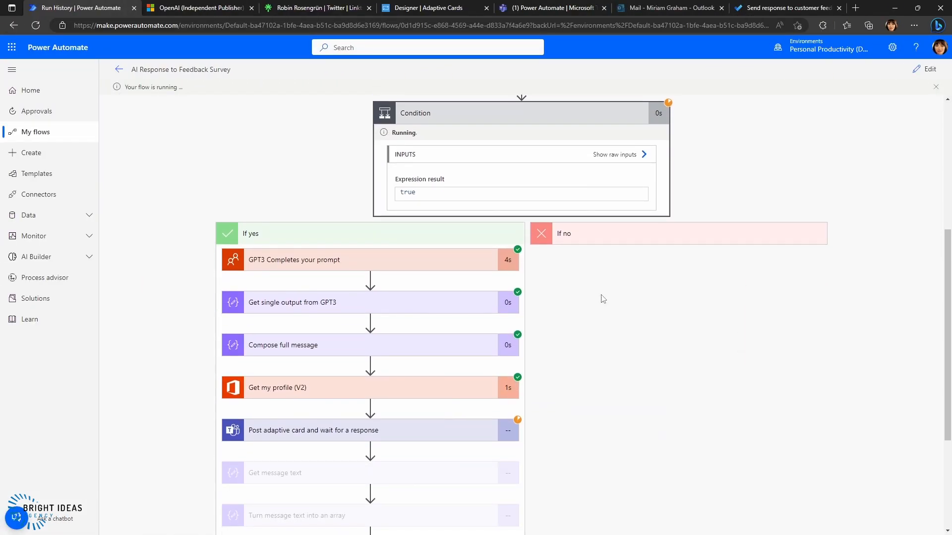
pyautogui.scroll(-1, 648, 355)
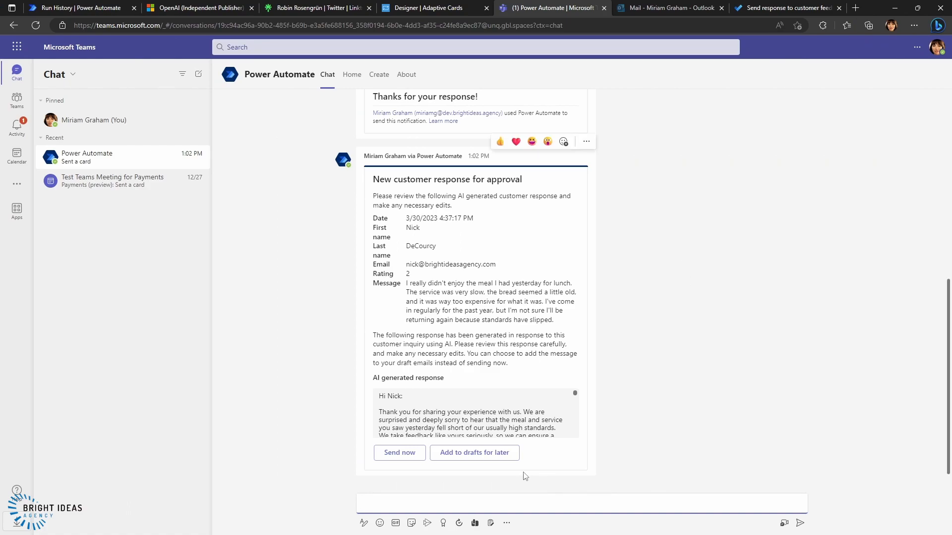
# - In the Teams approval card, change the AI response greeting to the customer's full first name and add the message to drafts for later
pyautogui.click(413, 396)
pyautogui.press('BackSpace')
pyautogui.press('BackSpace')
pyautogui.write('cholas:')
pyautogui.click(462, 453)
# - Return to the flow run and inspect the details of the Send an HTTP request and Add a to-do actions
pyautogui.hotkey('alt', 'Tab')
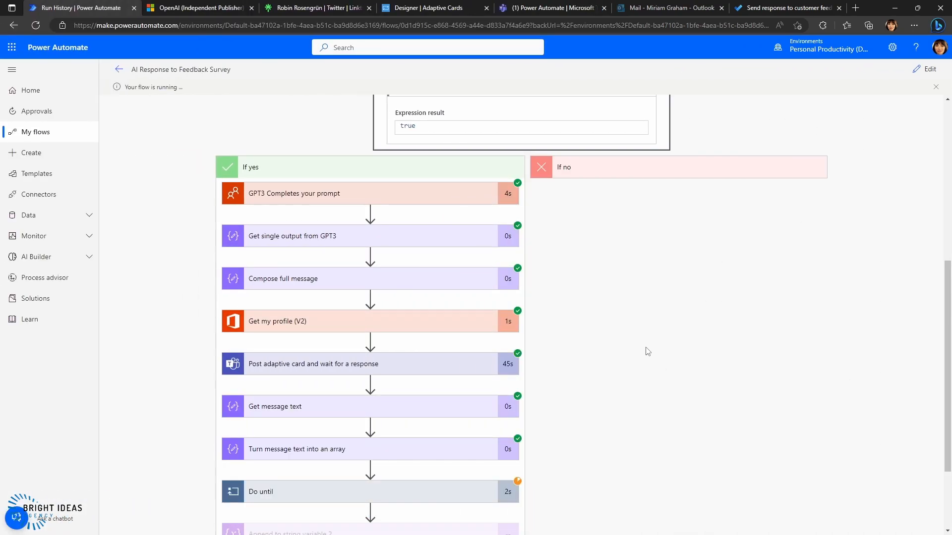
pyautogui.scroll(-6, 647, 351)
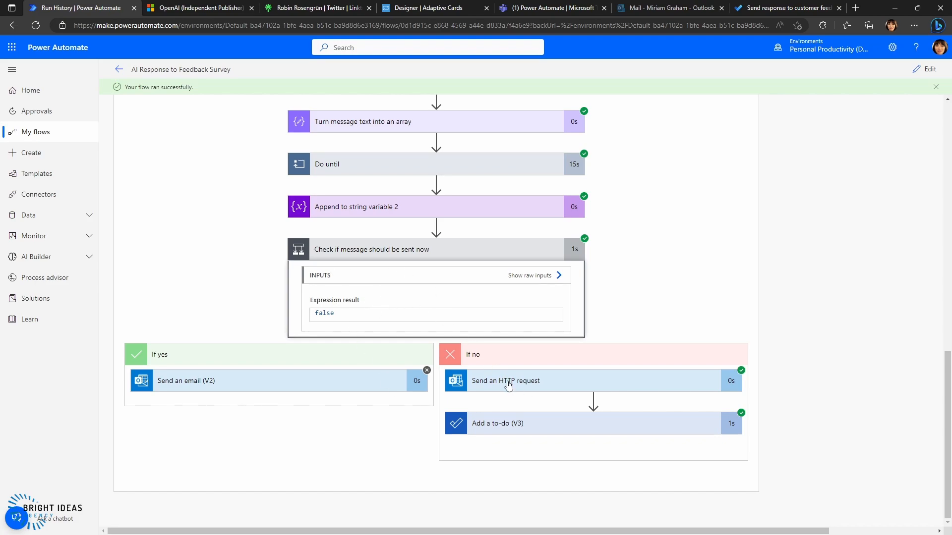
pyautogui.click(649, 381)
pyautogui.scroll(-5, 675, 317)
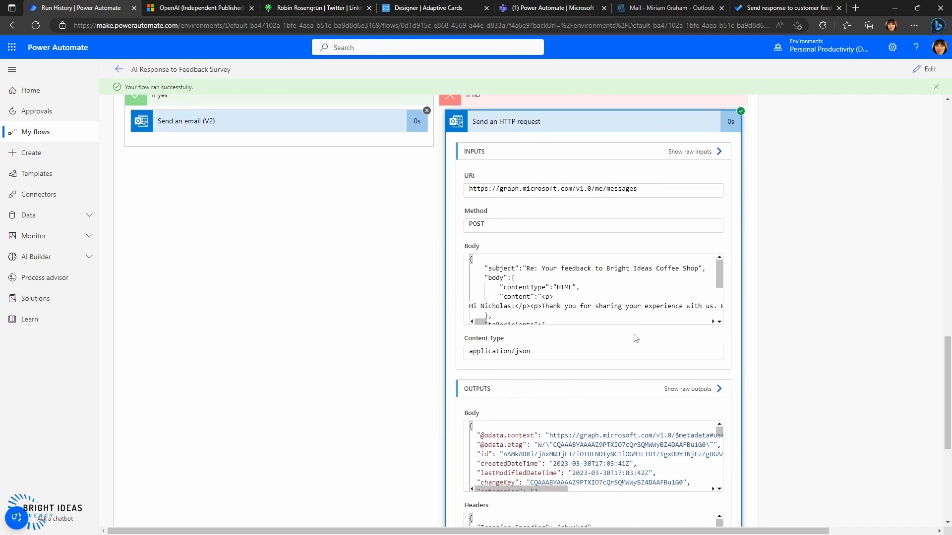
pyautogui.scroll(-5, 729, 394)
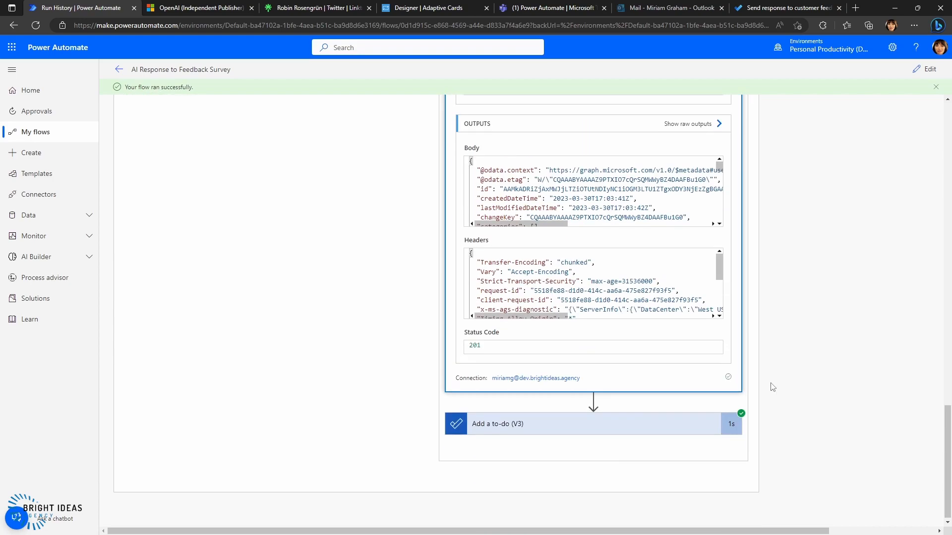
pyautogui.click(486, 431)
pyautogui.scroll(-5, 780, 358)
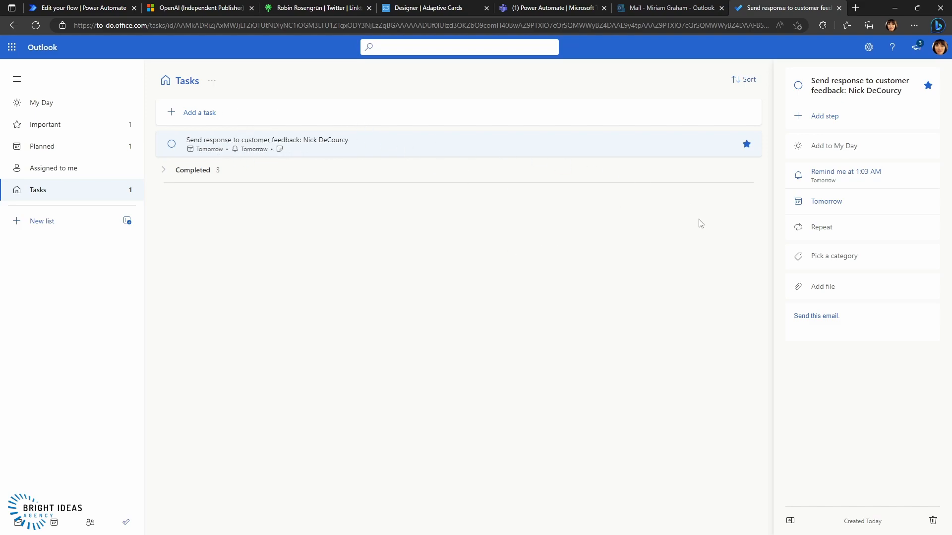
# - Open the draft reply through the to-do task's Send this email link and start editing the draft
pyautogui.click(811, 322)
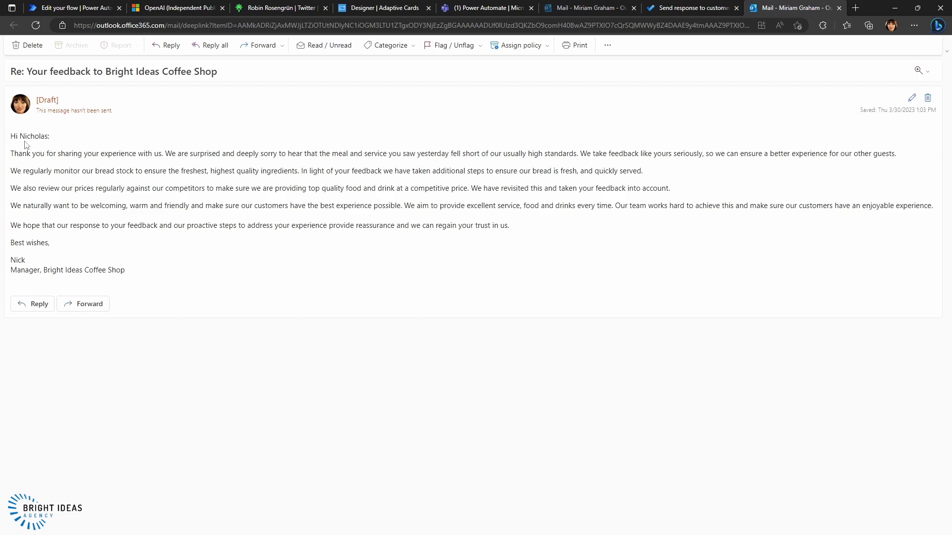
pyautogui.click(912, 97)
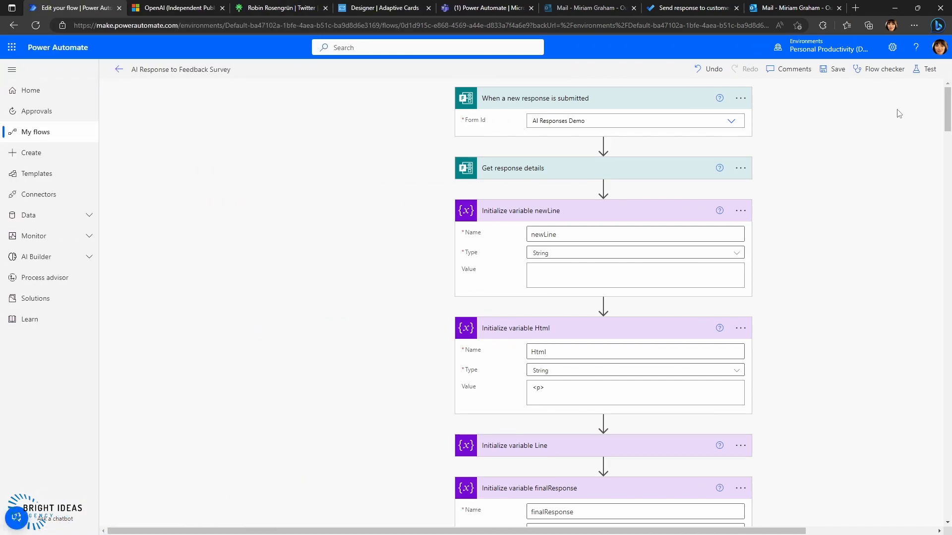
# - Test the flow again, then complete the greeting with the customer's full first name in the new Teams card and send the response now
pyautogui.click(925, 79)
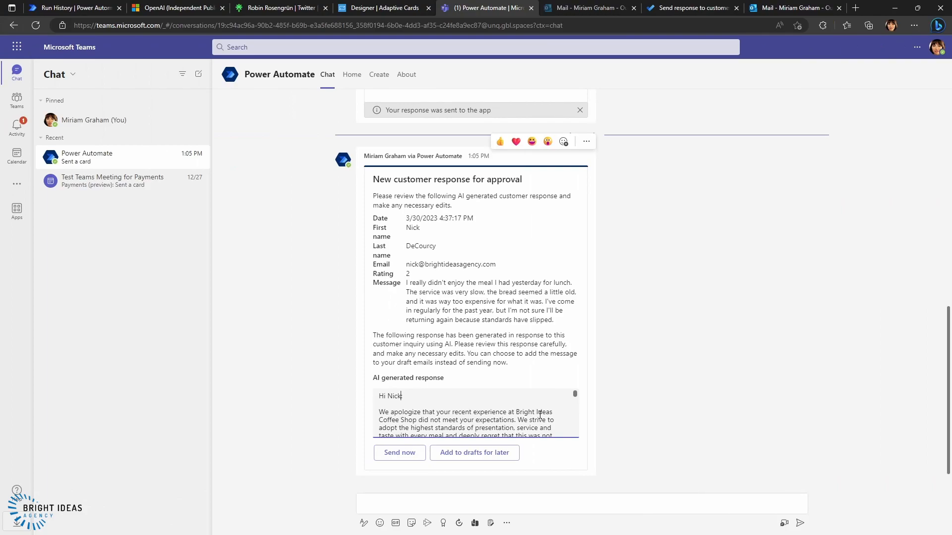
pyautogui.write('olas:')
pyautogui.click(400, 453)
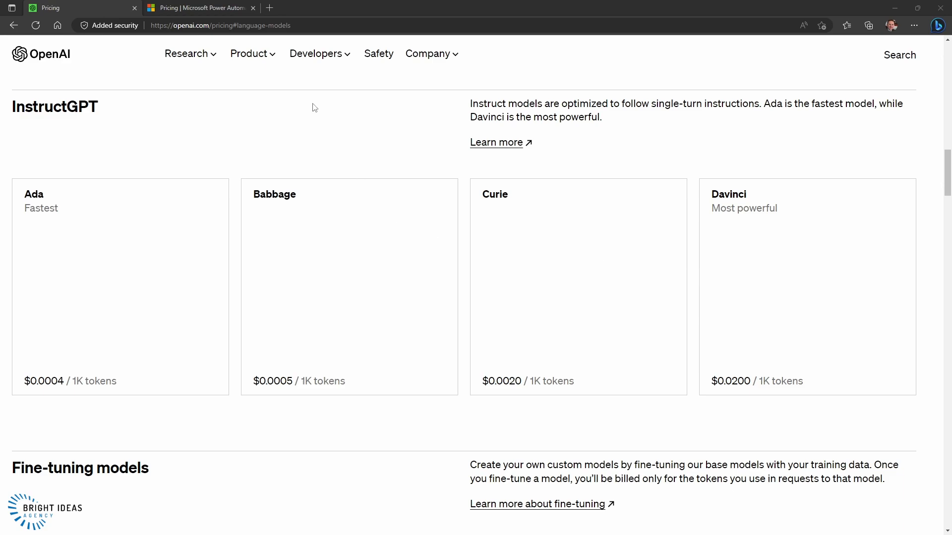
# - Switch to the Power Automate pricing page and review the subscription and pay-as-you-go plans
pyautogui.click(224, 10)
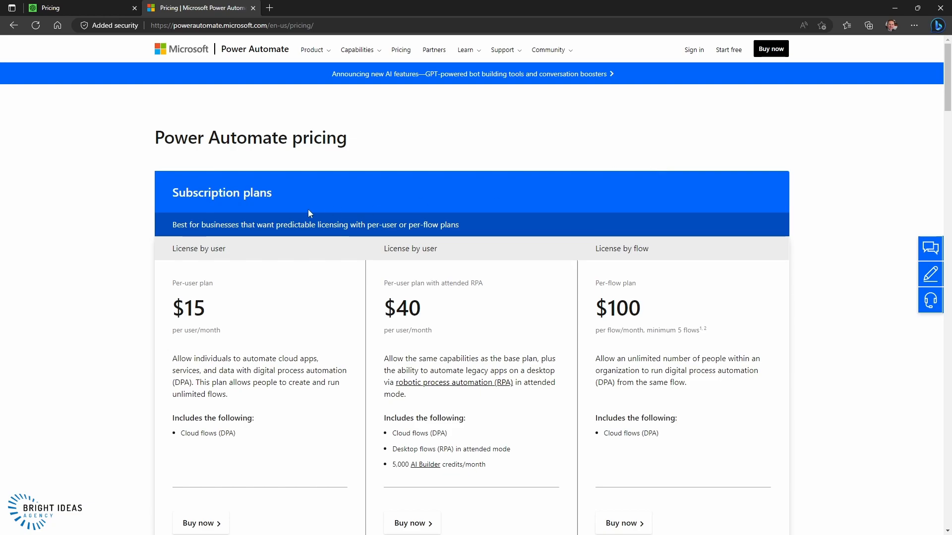
pyautogui.scroll(-2, 240, 267)
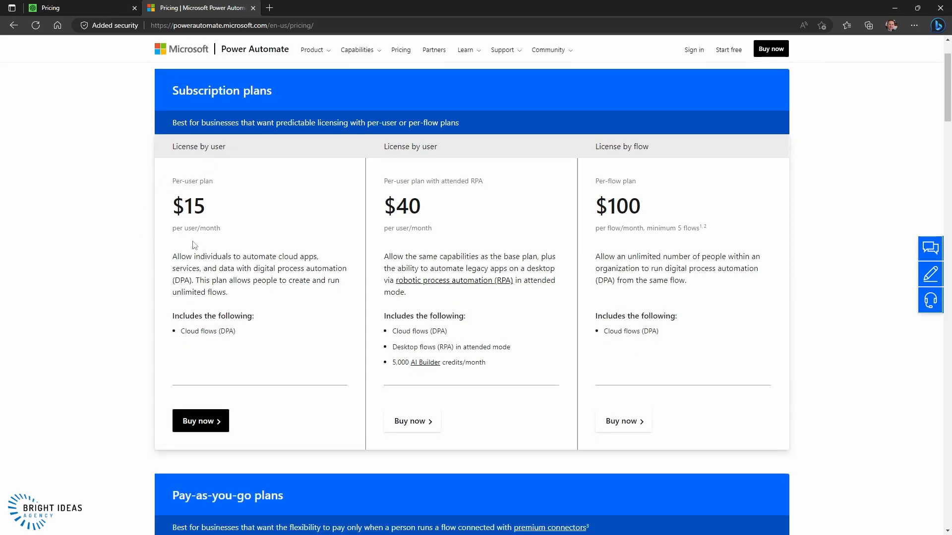
pyautogui.scroll(-6, 232, 255)
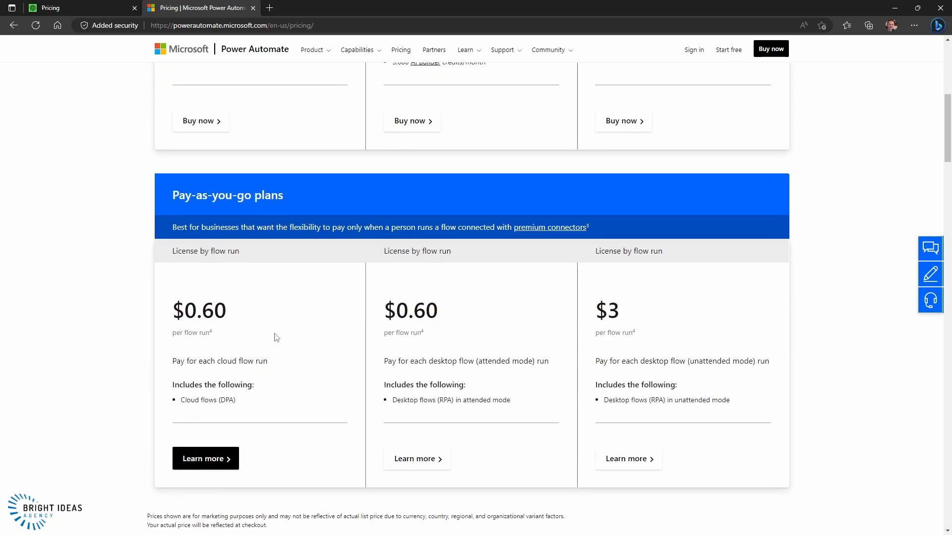
pyautogui.scroll(2, 275, 337)
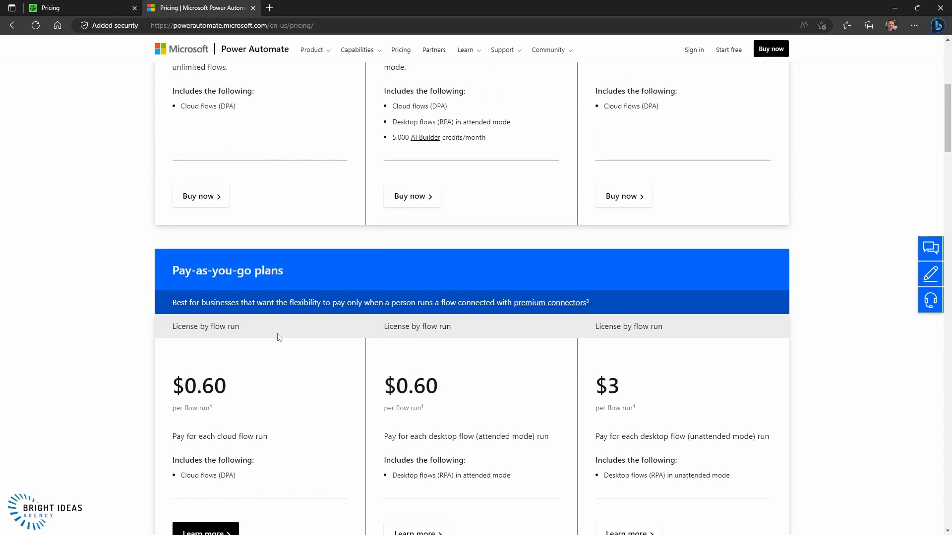